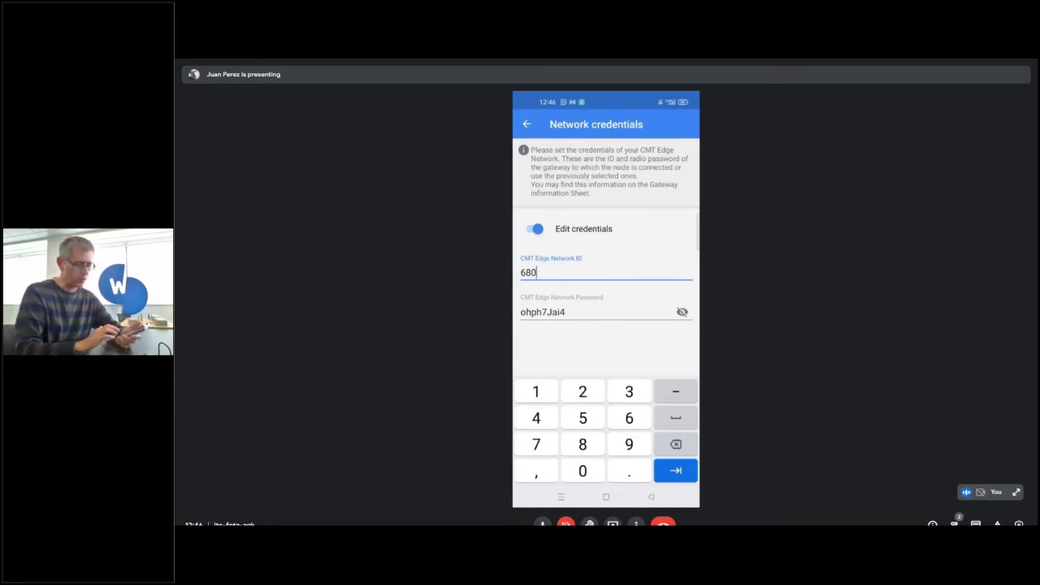
# Confirm the CMT Edge network ID 680 and the network password in the network credentials form
pyautogui.press('Tab')
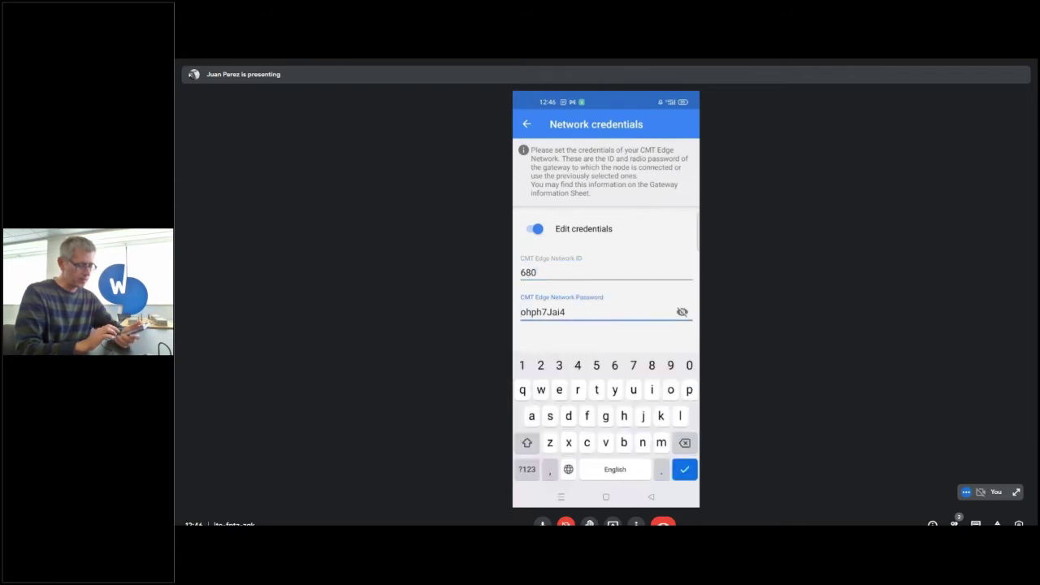
pyautogui.press('Return')
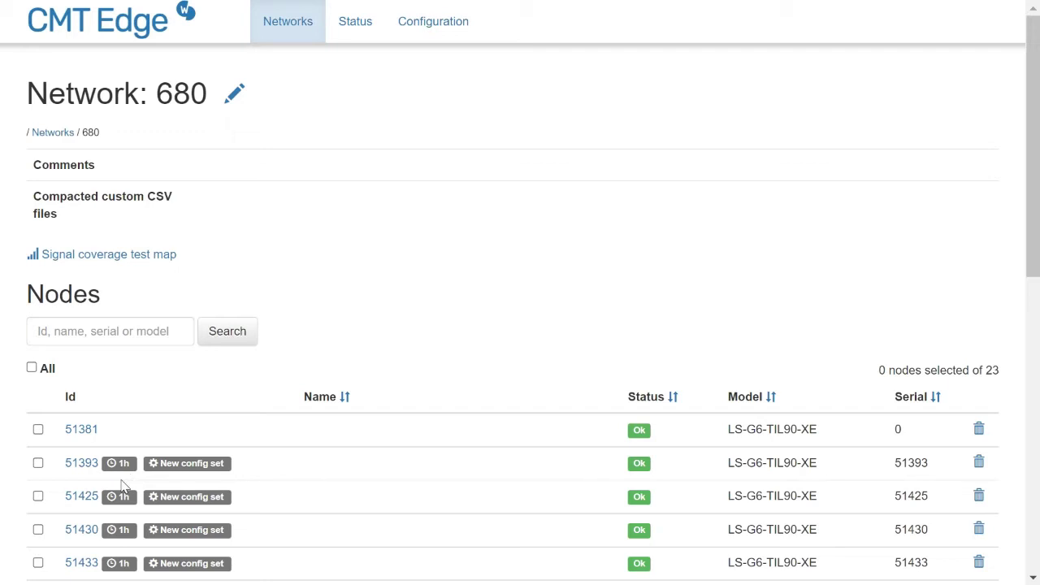
# Open the event detection configuration of node 51381 and set its sampling period on alert state to 1 minute
pyautogui.scroll(-2, 122, 486)
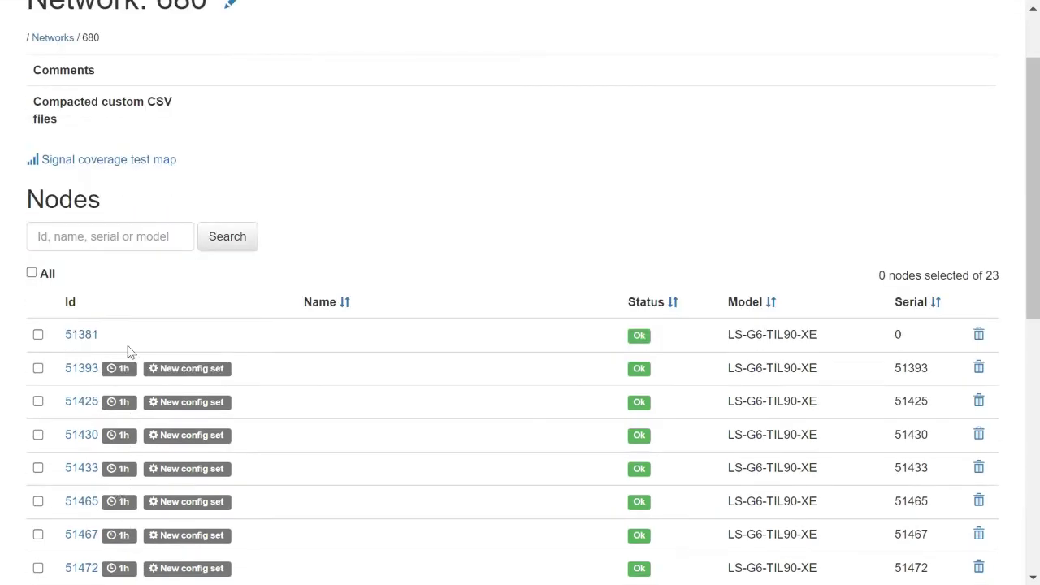
pyautogui.click(78, 339)
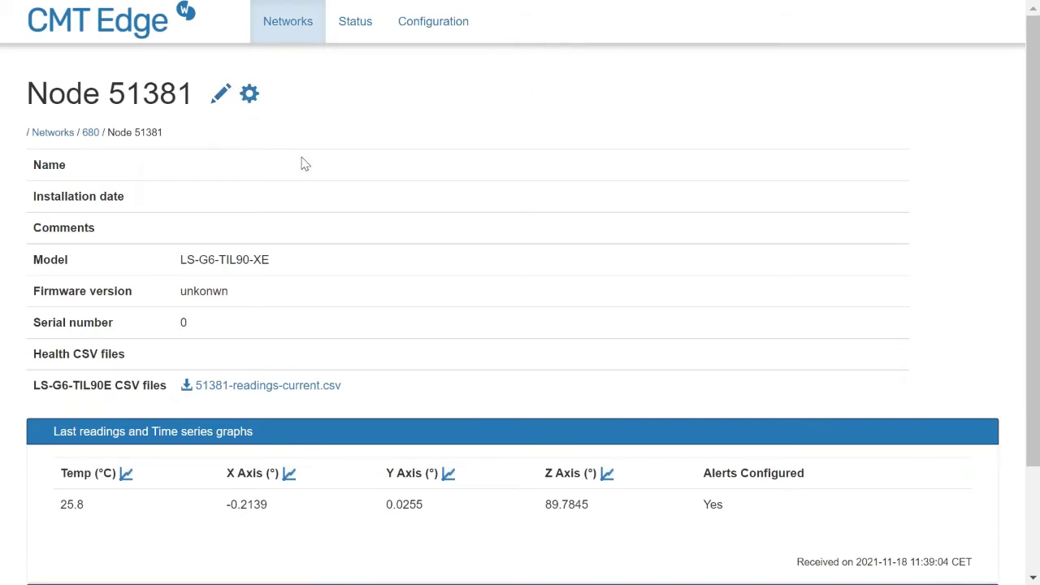
pyautogui.click(250, 95)
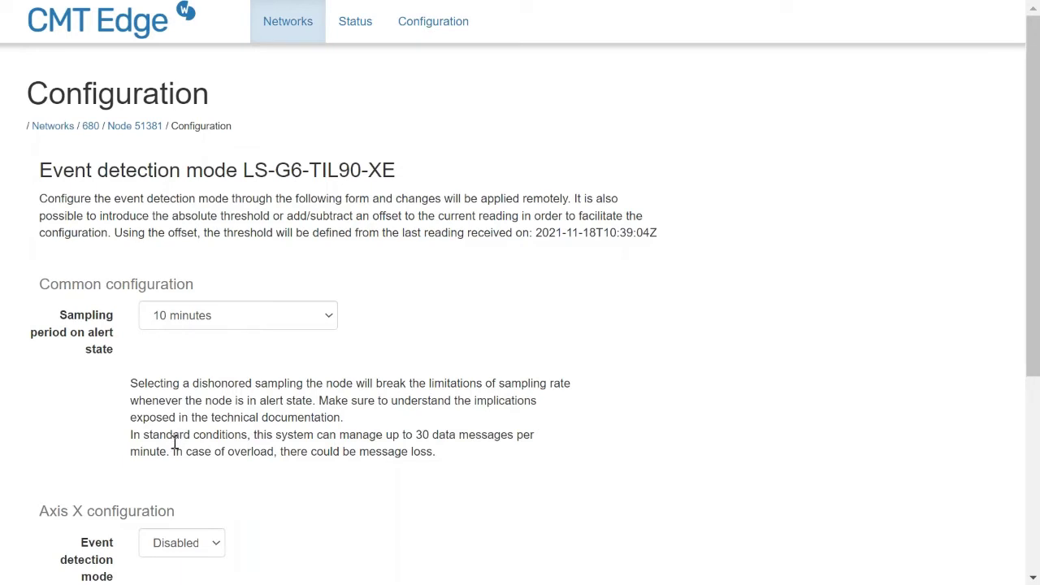
pyautogui.click(242, 322)
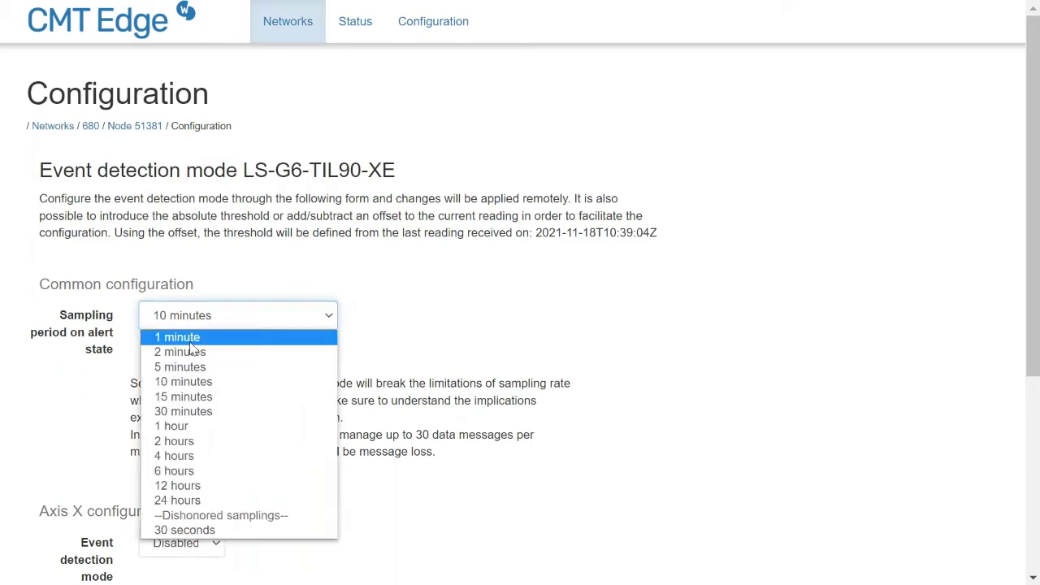
pyautogui.click(191, 339)
# Enable event detection for Axis X and apply a 20.00° offset to fill its upper and lower thresholds
pyautogui.scroll(-3, 207, 407)
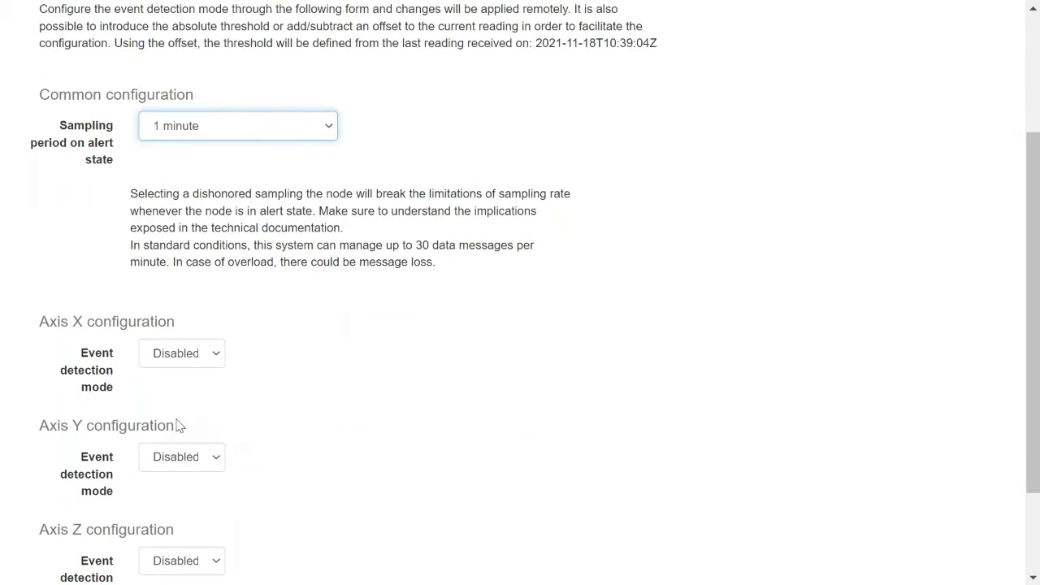
pyautogui.scroll(-2, 191, 398)
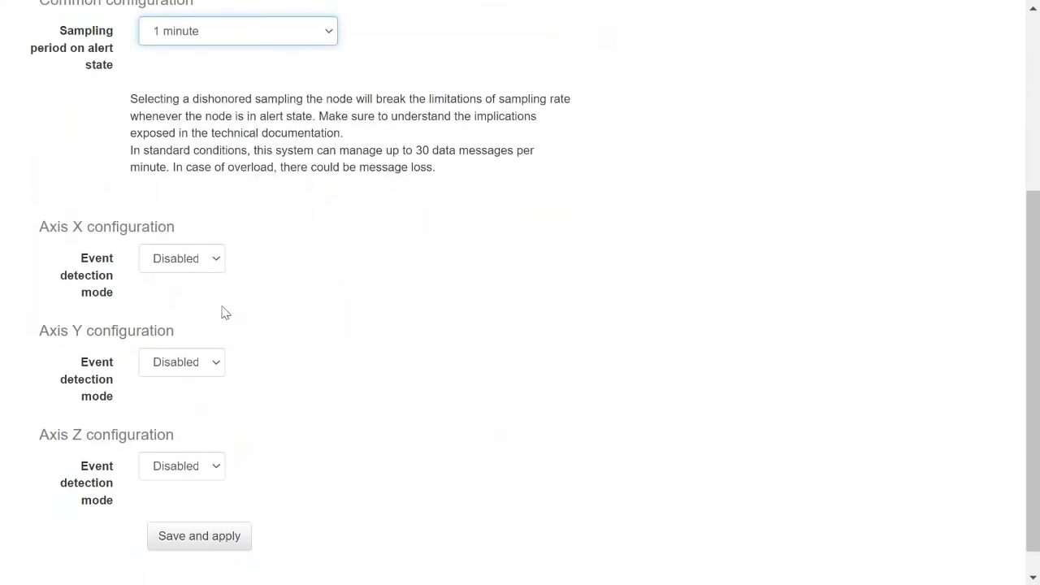
pyautogui.click(218, 262)
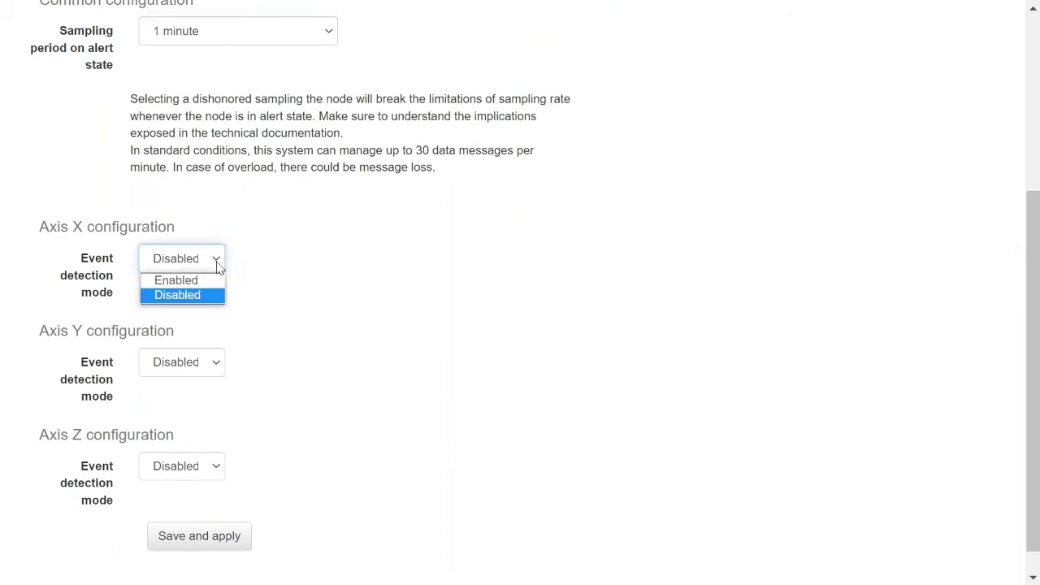
pyautogui.click(179, 283)
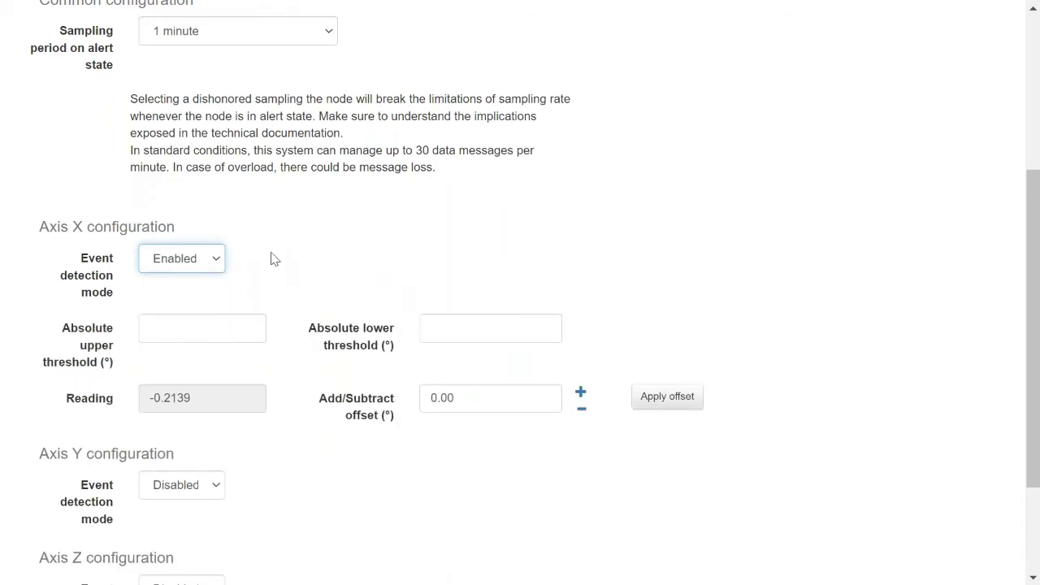
pyautogui.scroll(-1, 317, 262)
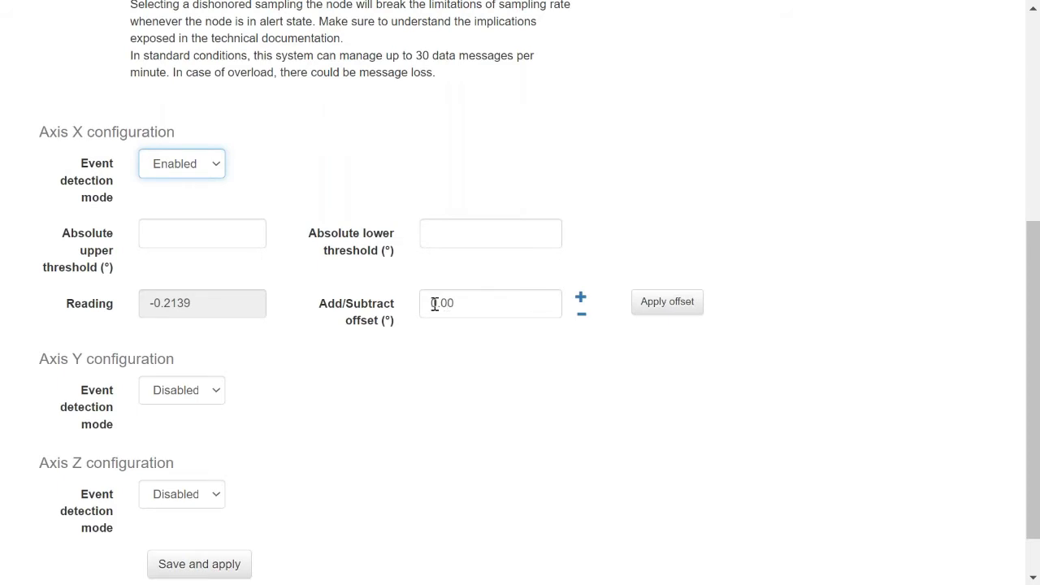
pyautogui.moveTo(436, 304); pyautogui.dragTo(416, 326)
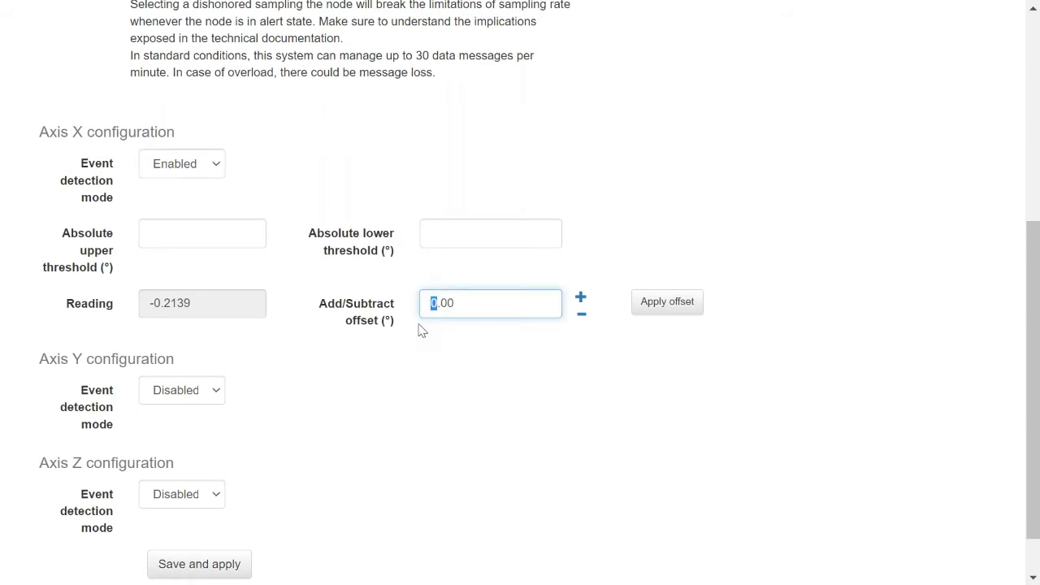
pyautogui.write('20')
pyautogui.click(642, 304)
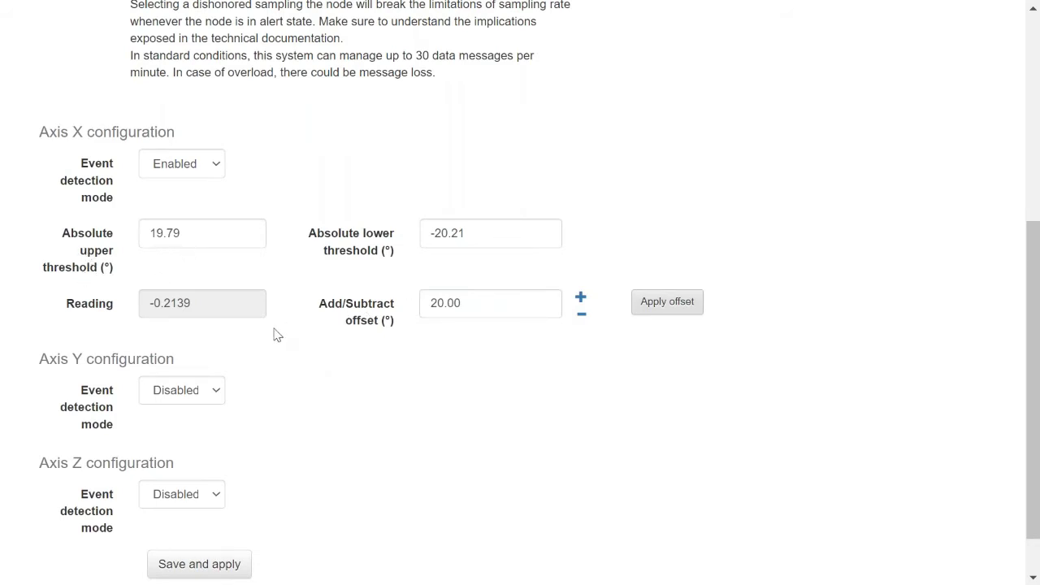
# Enable event detection for Axis Y and apply a 20.00° offset to fill its absolute thresholds
pyautogui.scroll(-1, 257, 382)
pyautogui.click(185, 335)
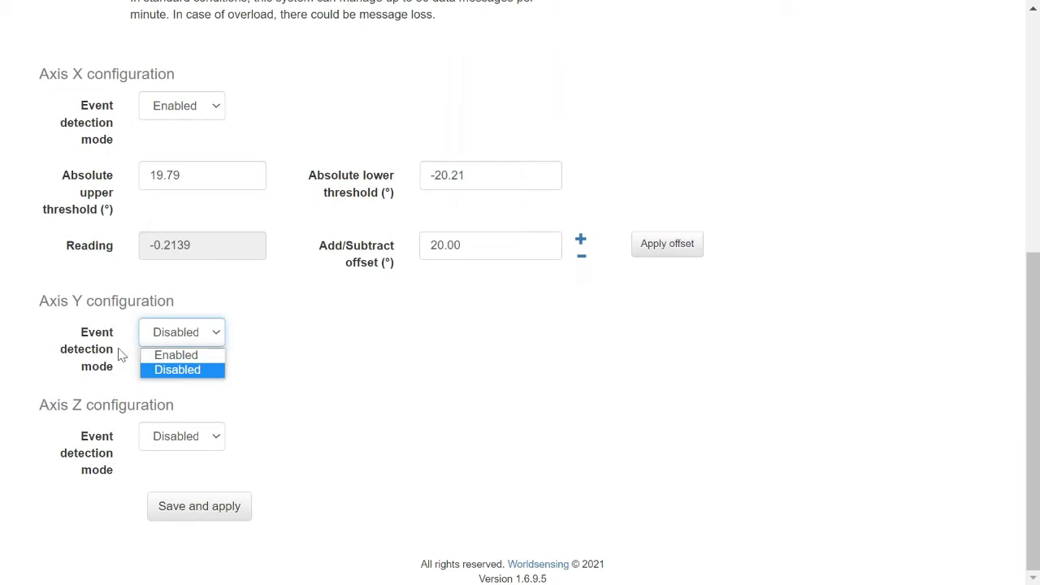
pyautogui.click(194, 356)
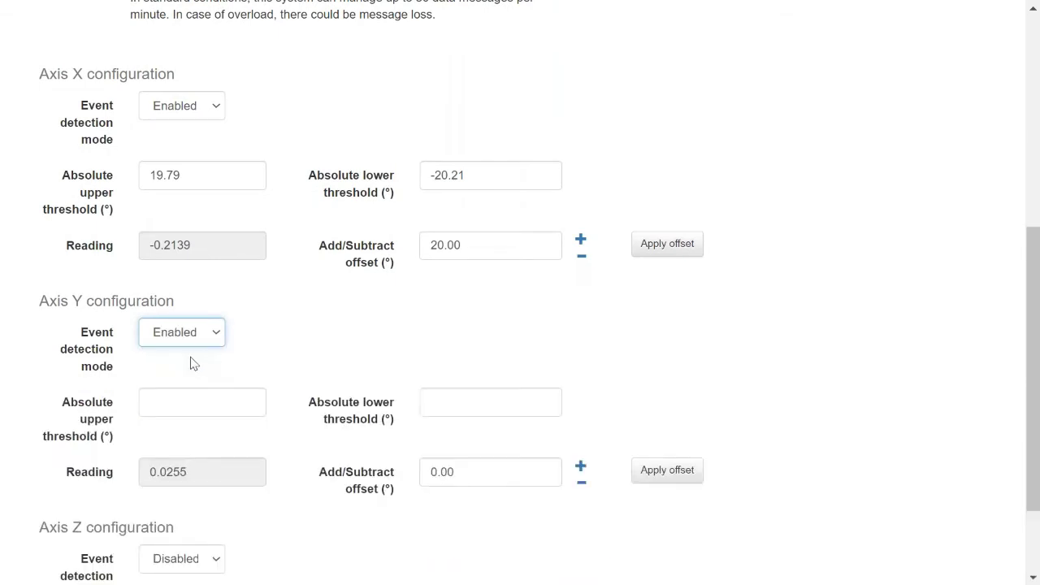
pyautogui.click(435, 474)
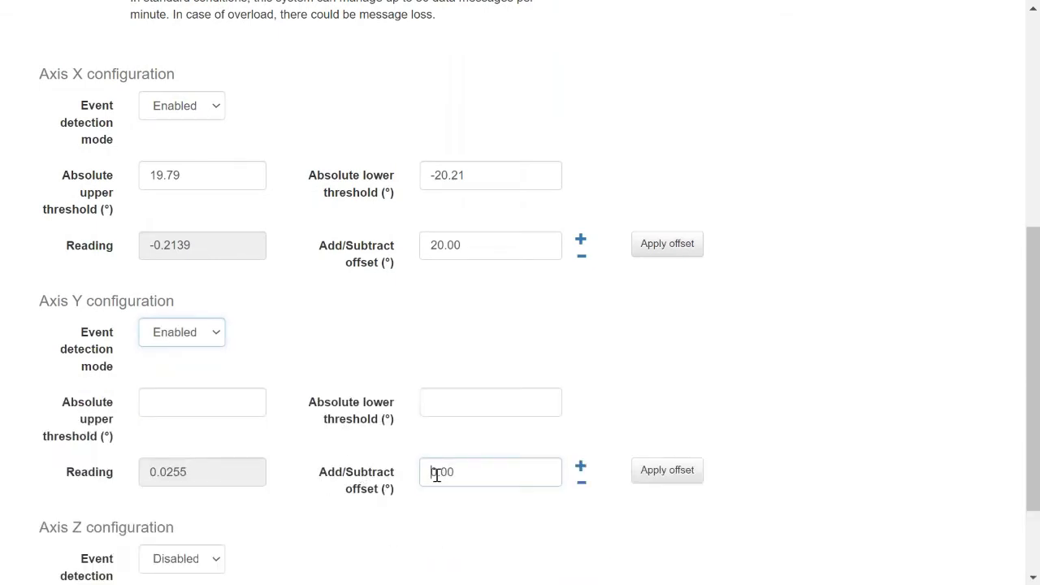
pyautogui.write('2')
pyautogui.click(671, 476)
pyautogui.scroll(-3, 317, 296)
pyautogui.scroll(1, 246, 413)
pyautogui.scroll(-1, 244, 415)
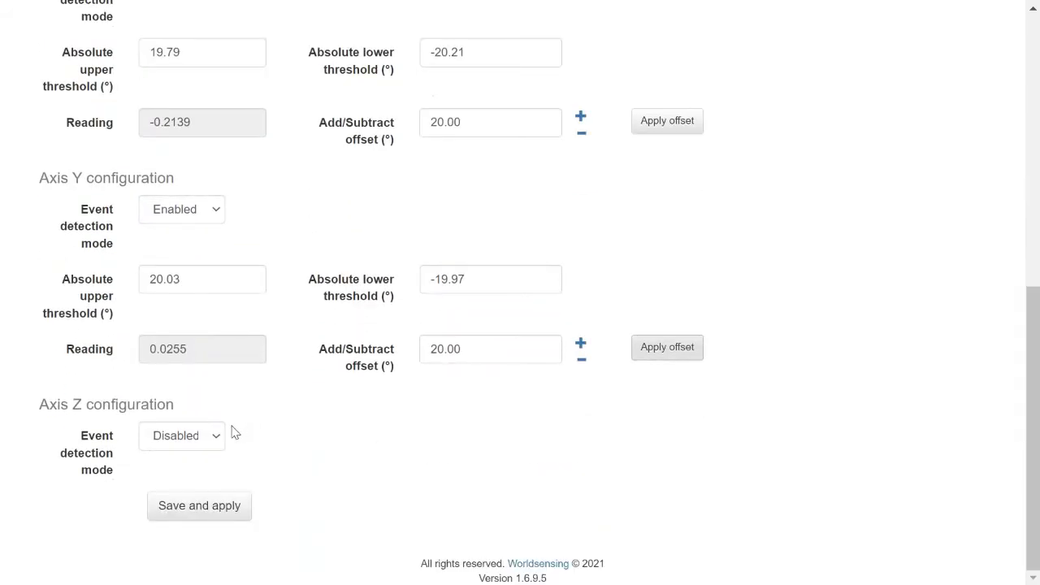
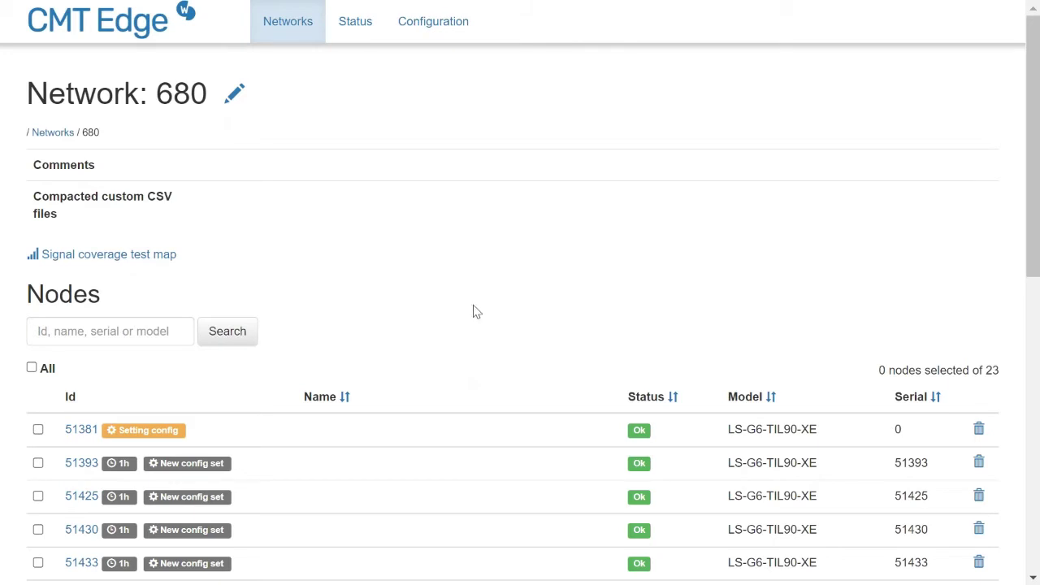
# Change the sampling rate of node 51381 in network 680 to 1 hour and save it
pyautogui.scroll(-3, 423, 317)
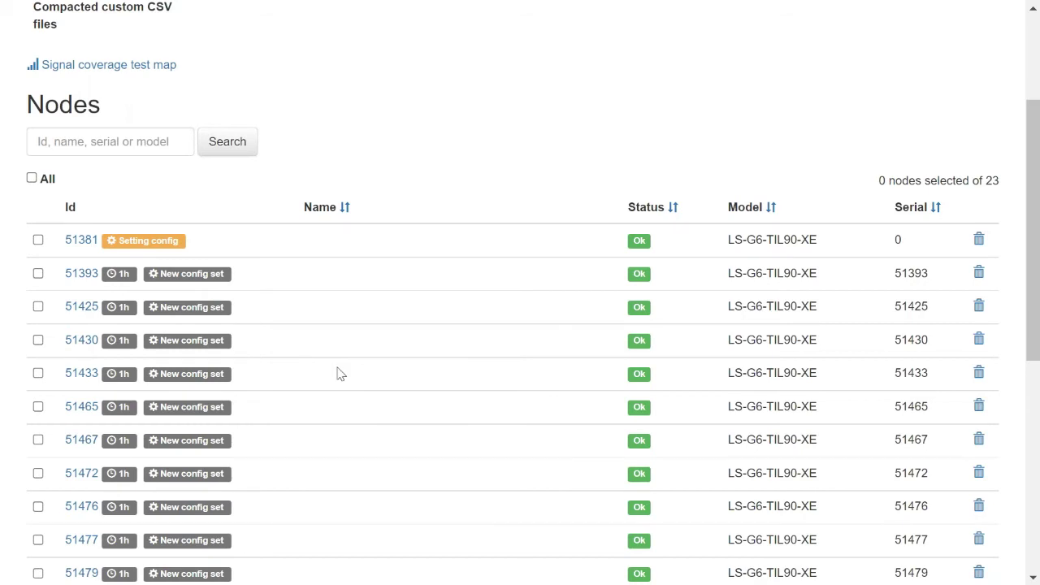
pyautogui.scroll(-2, 332, 358)
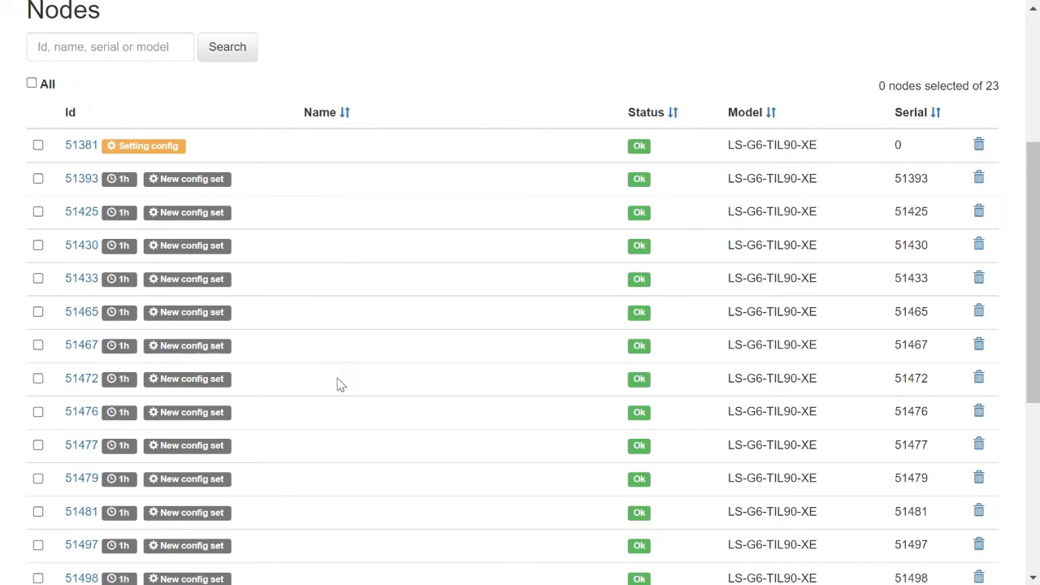
pyautogui.scroll(-4, 341, 384)
pyautogui.scroll(-4, 340, 385)
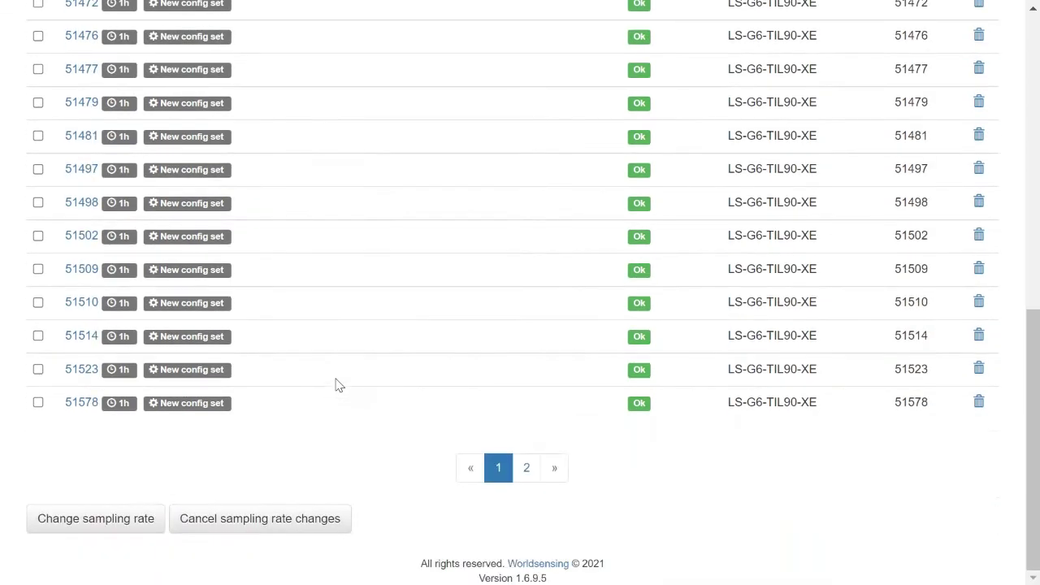
pyautogui.scroll(12, 336, 386)
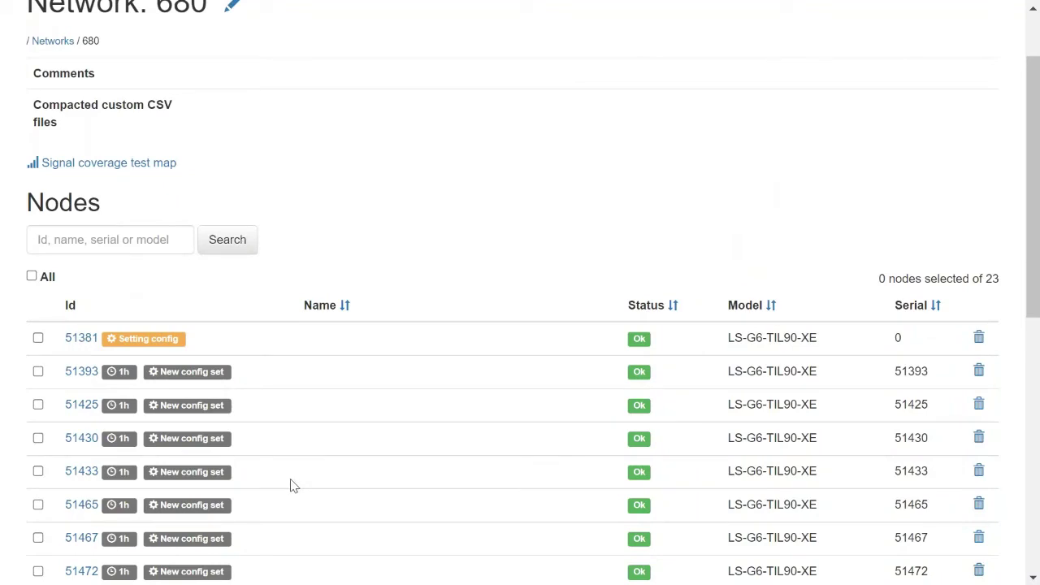
pyautogui.click(38, 338)
pyautogui.scroll(-7, 121, 350)
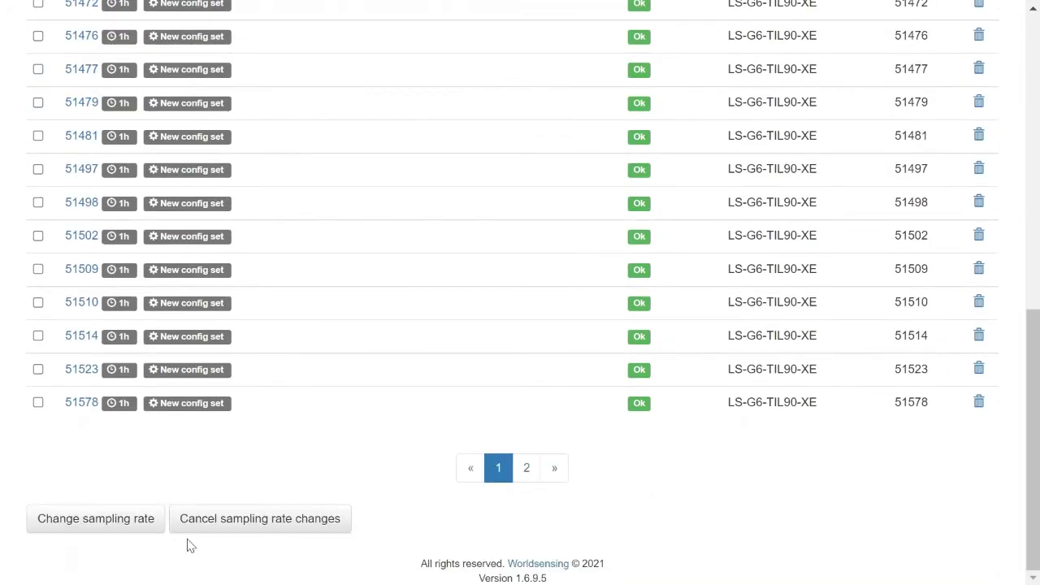
pyautogui.click(118, 526)
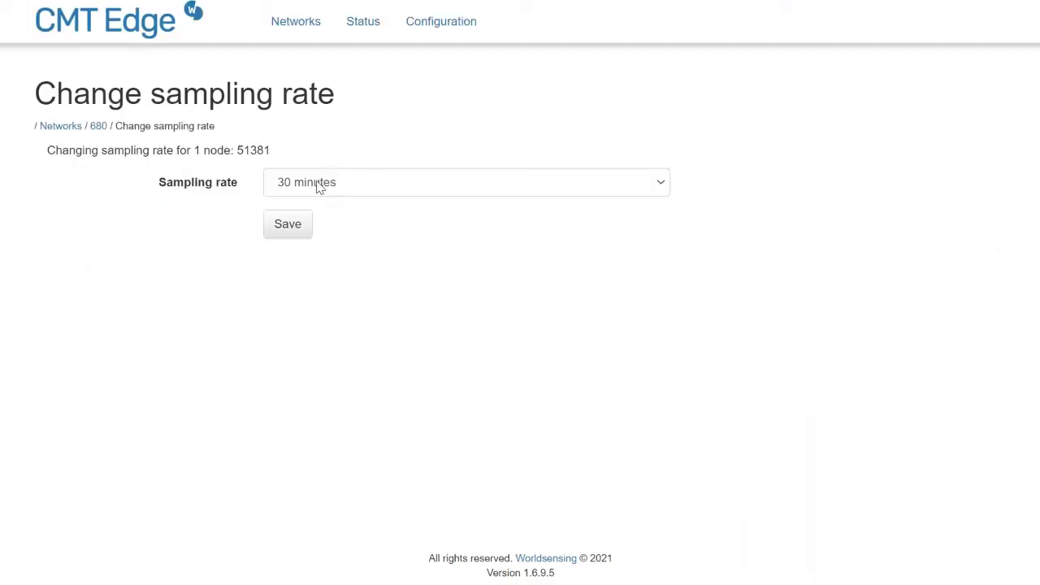
pyautogui.click(343, 186)
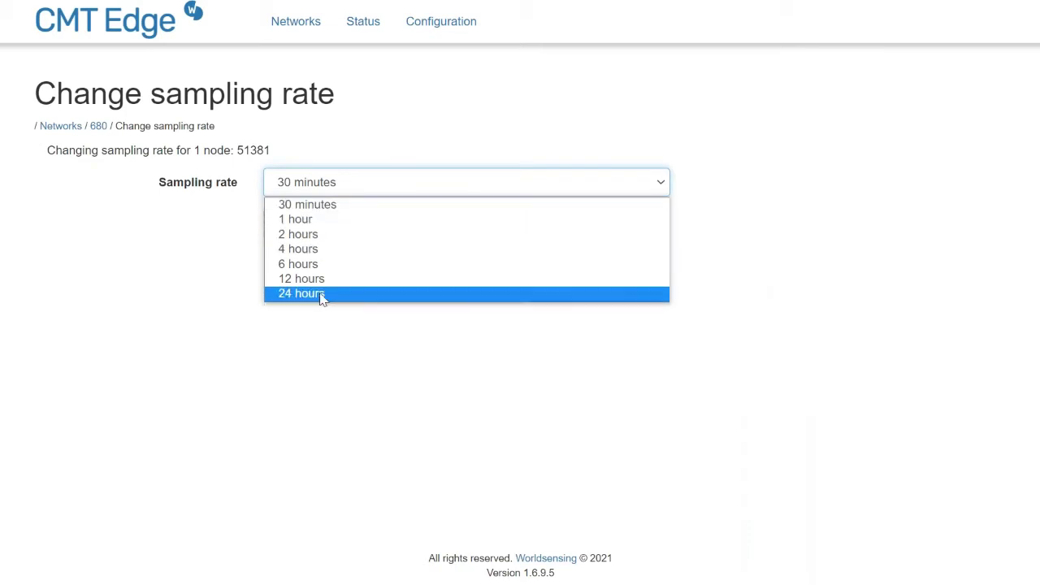
pyautogui.click(332, 228)
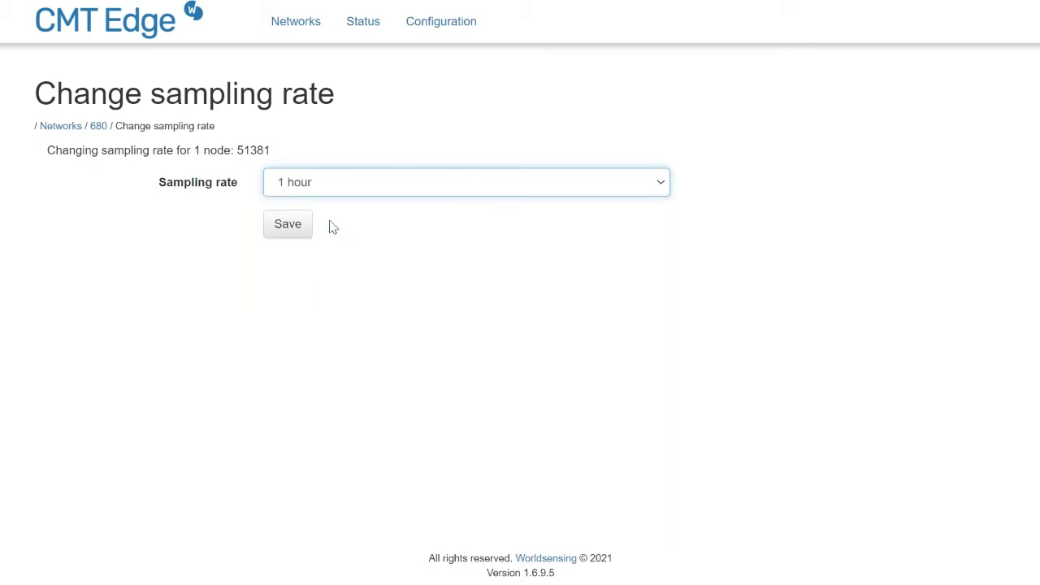
pyautogui.click(276, 226)
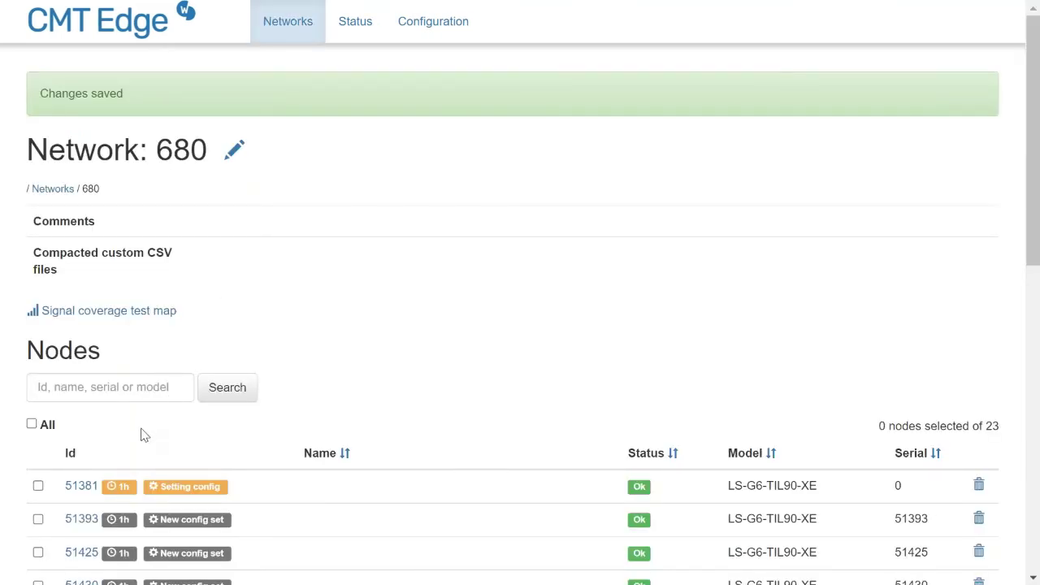
# Check the configuration and alert indicators of node 51381 in the network's node list
pyautogui.scroll(-3, 138, 435)
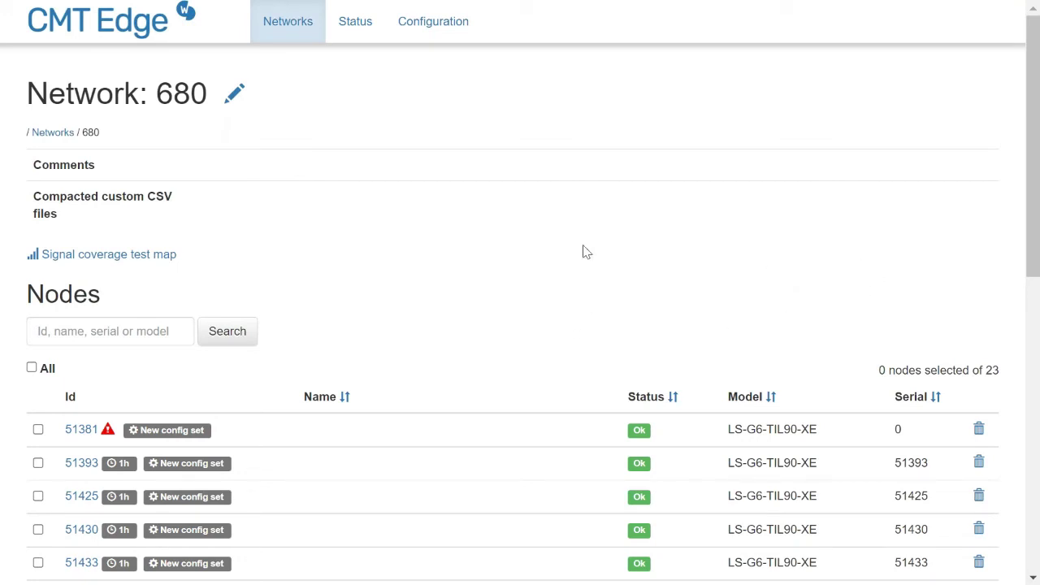
pyautogui.scroll(-1, 584, 247)
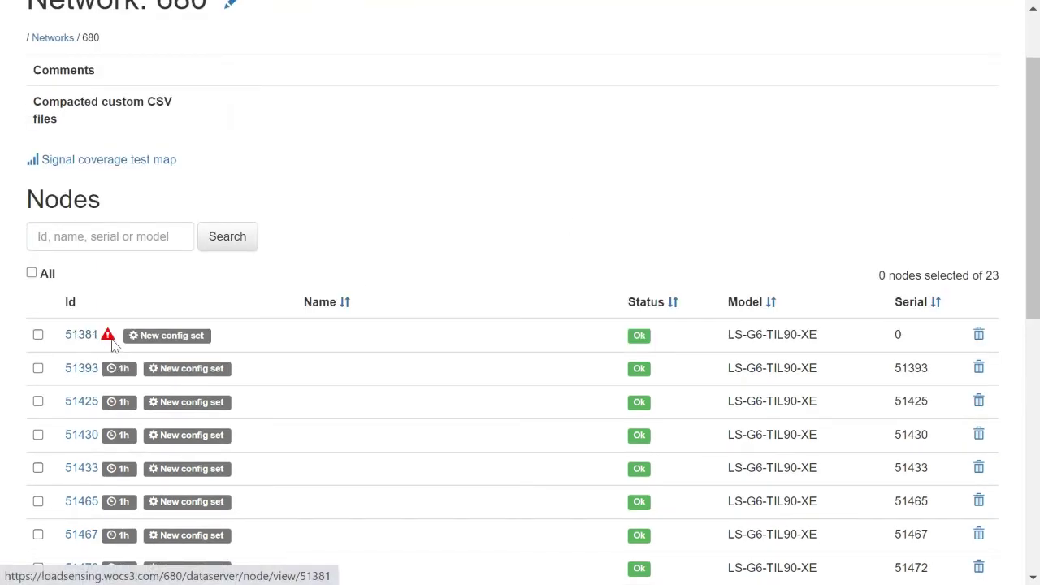
pyautogui.moveTo(108, 345)
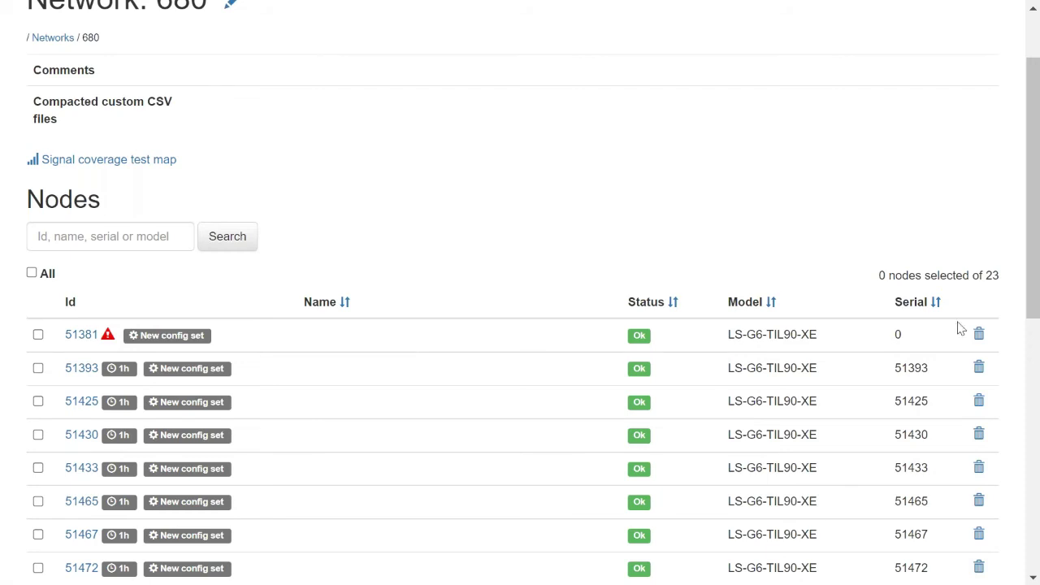
pyautogui.scroll(1, 849, 252)
pyautogui.scroll(1, 849, 257)
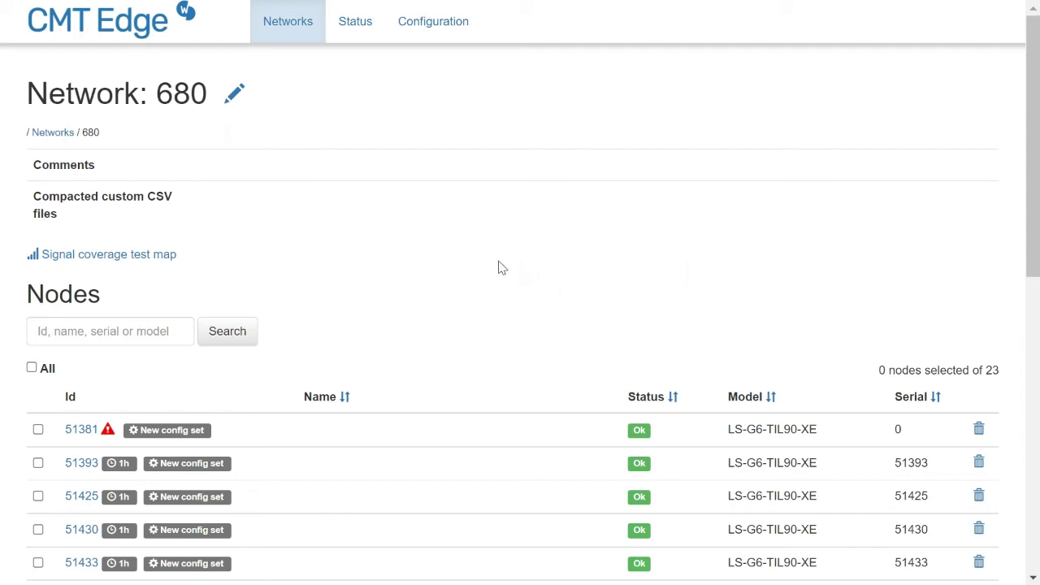
# Open the gateway's MQTT push configuration and review its server, authentication and license settings
pyautogui.click(418, 24)
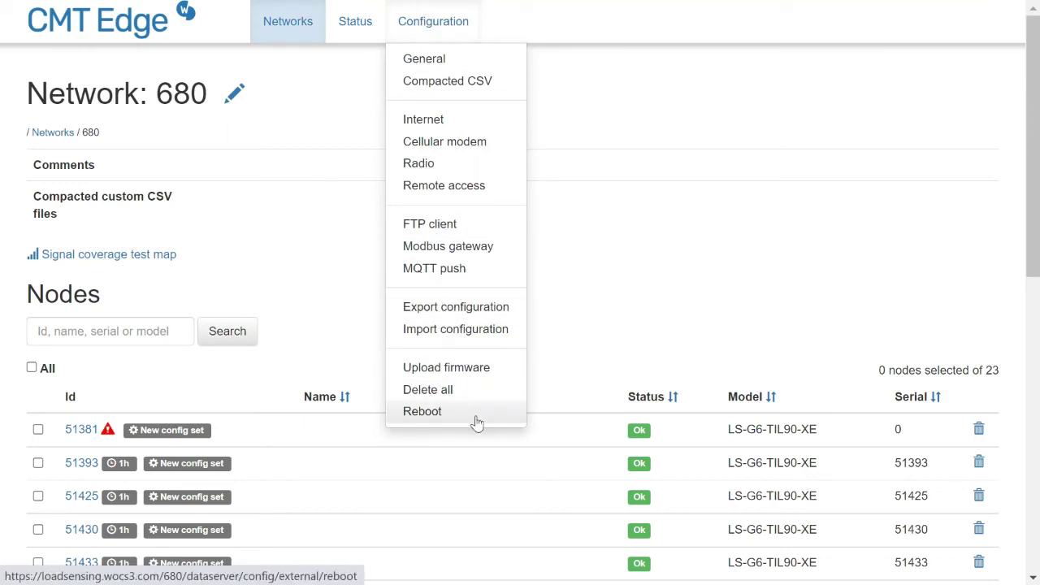
pyautogui.click(453, 277)
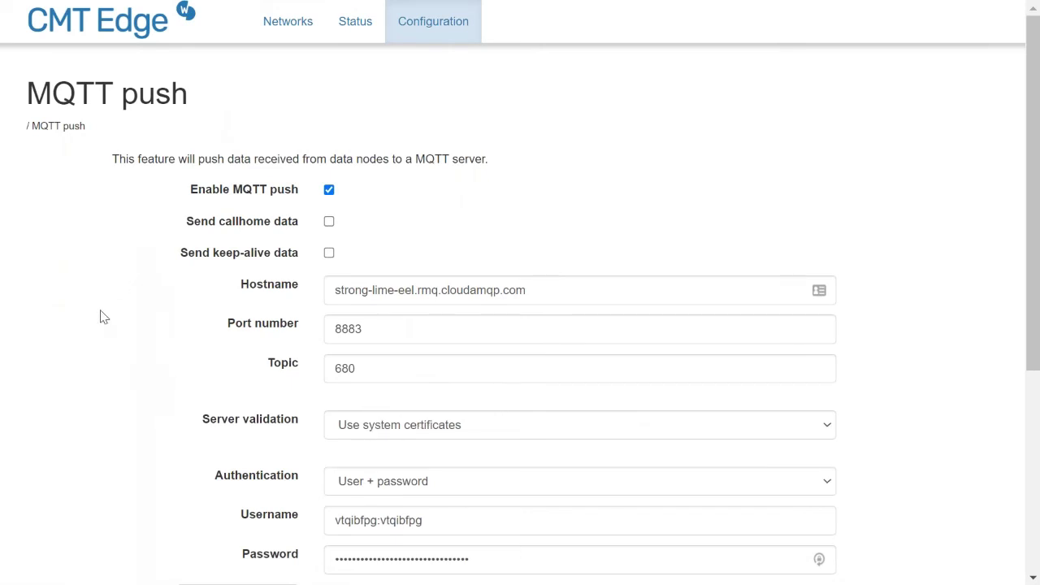
pyautogui.scroll(-2, 144, 348)
pyautogui.scroll(1, 147, 356)
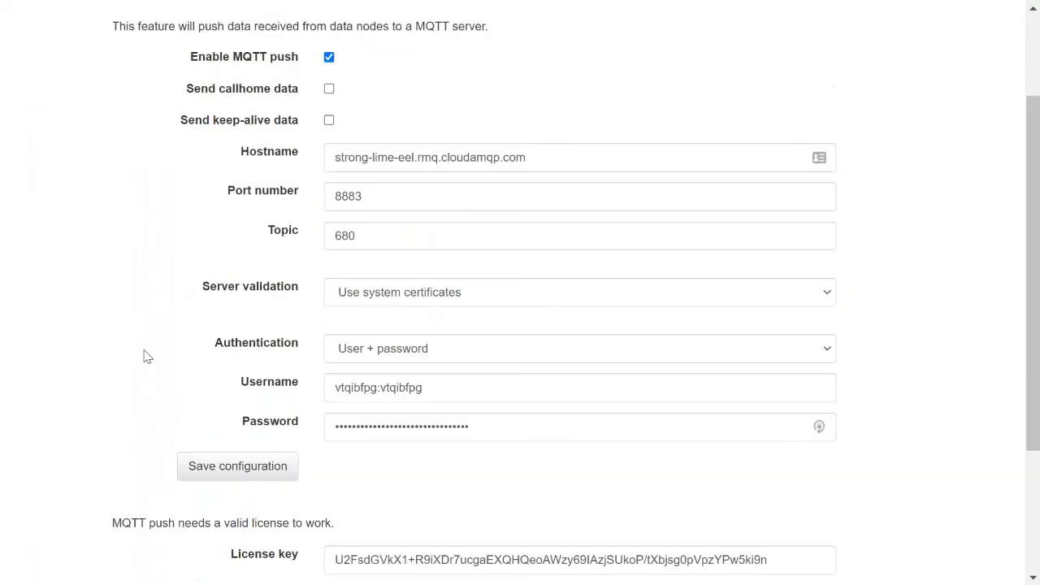
pyautogui.scroll(2, 147, 356)
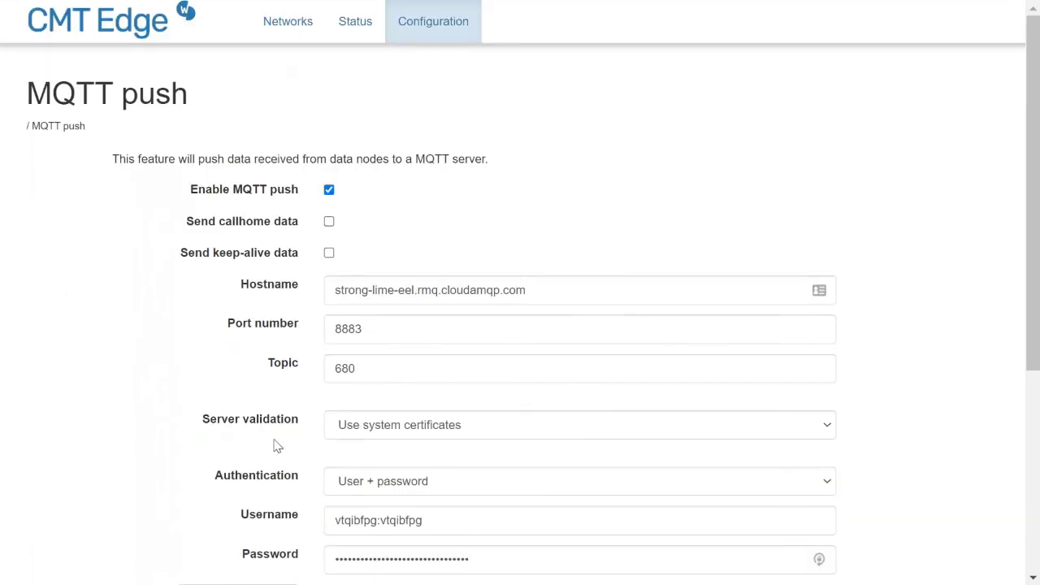
# Open network 680 from the networks list and review the status and configuration badges of its nodes
pyautogui.click(279, 24)
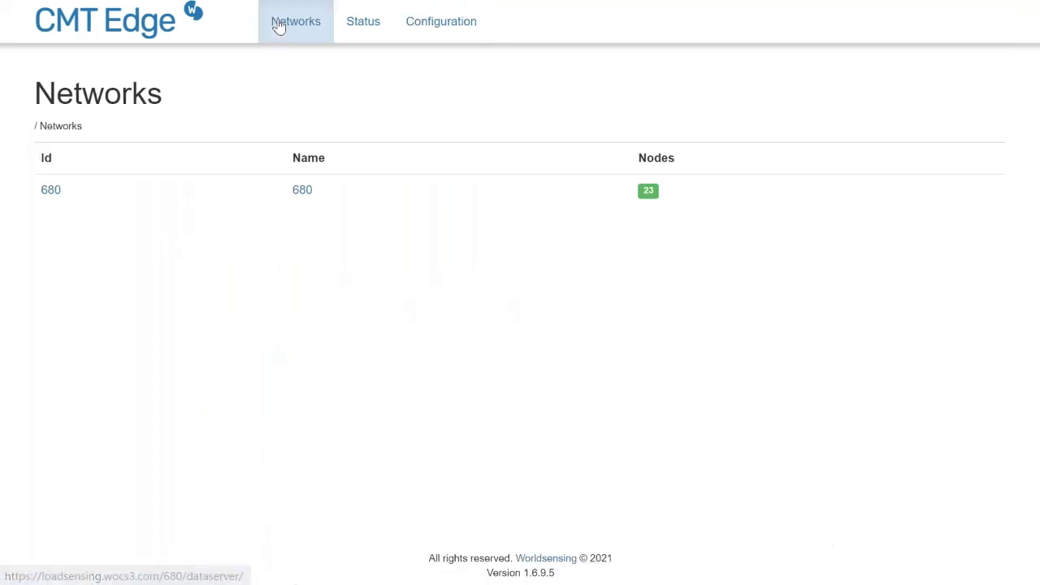
pyautogui.click(301, 192)
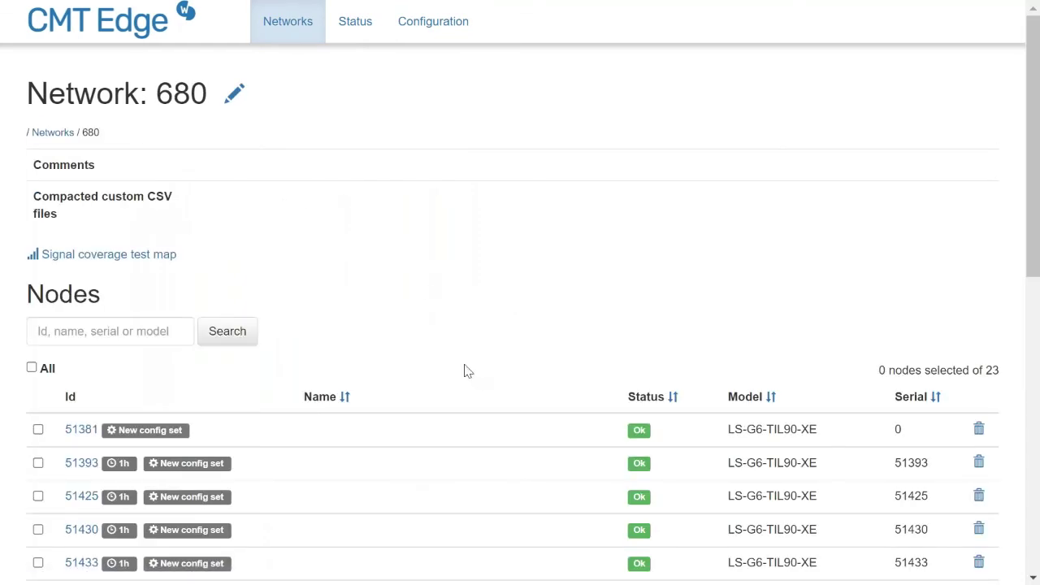
pyautogui.scroll(-3, 482, 309)
pyautogui.scroll(1, 483, 326)
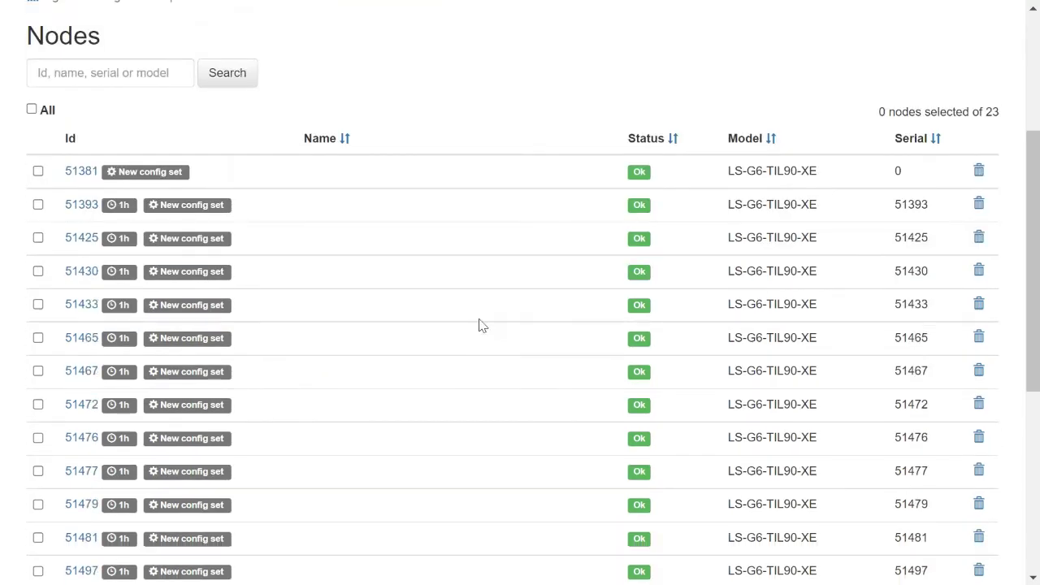
pyautogui.scroll(1, 483, 325)
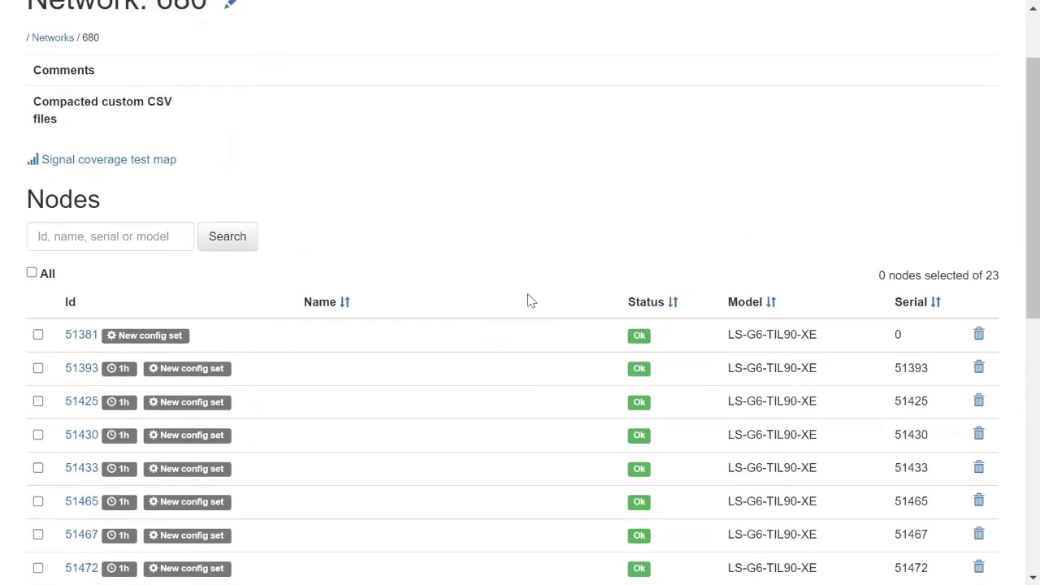
pyautogui.scroll(1, 610, 121)
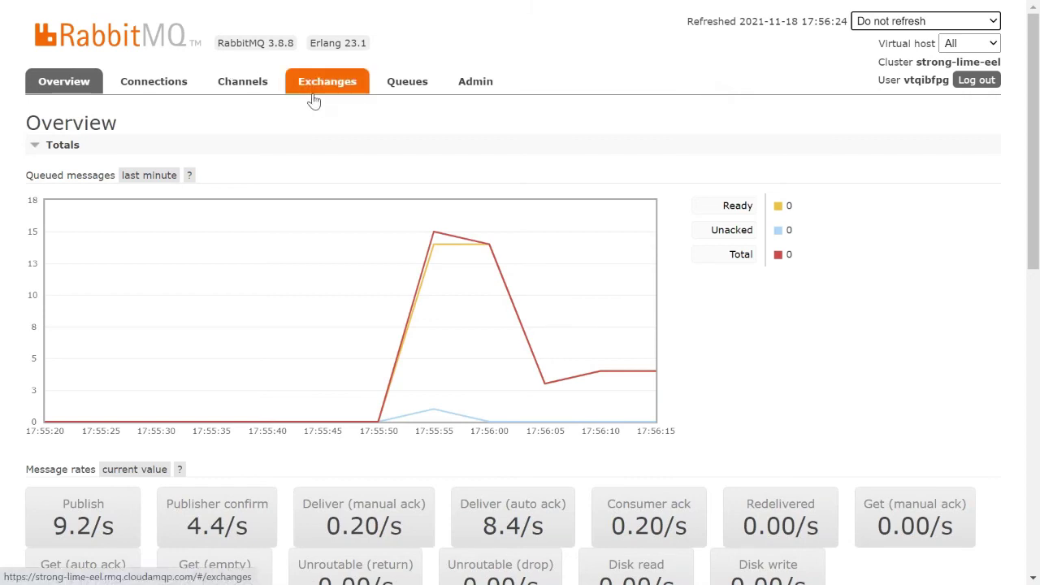
# Switch from RabbitMQ Management to the CMT Edge page of network 680 and check which nodes carry alert indicators
pyautogui.press('F11')
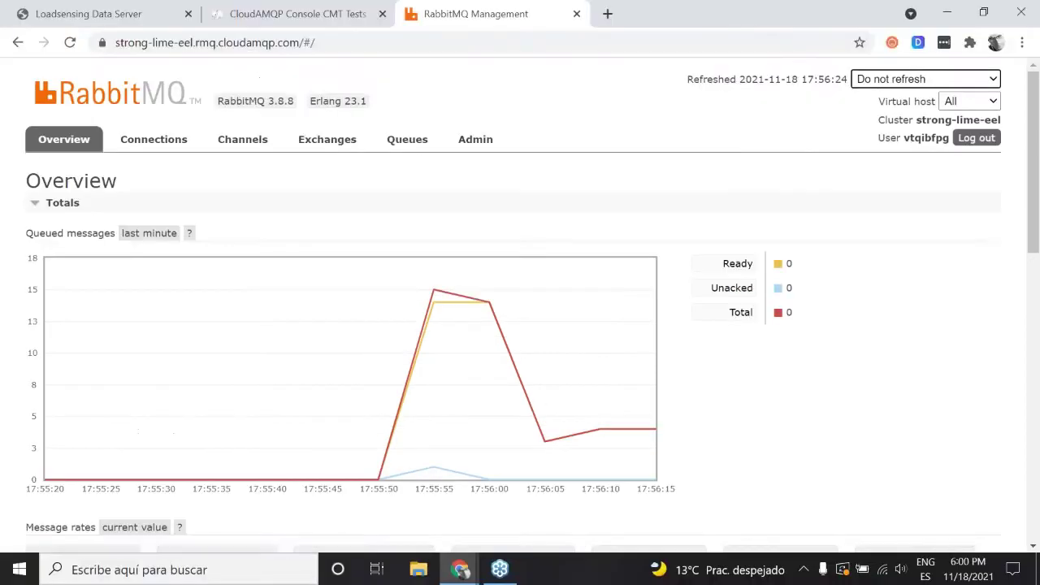
pyautogui.click(117, 14)
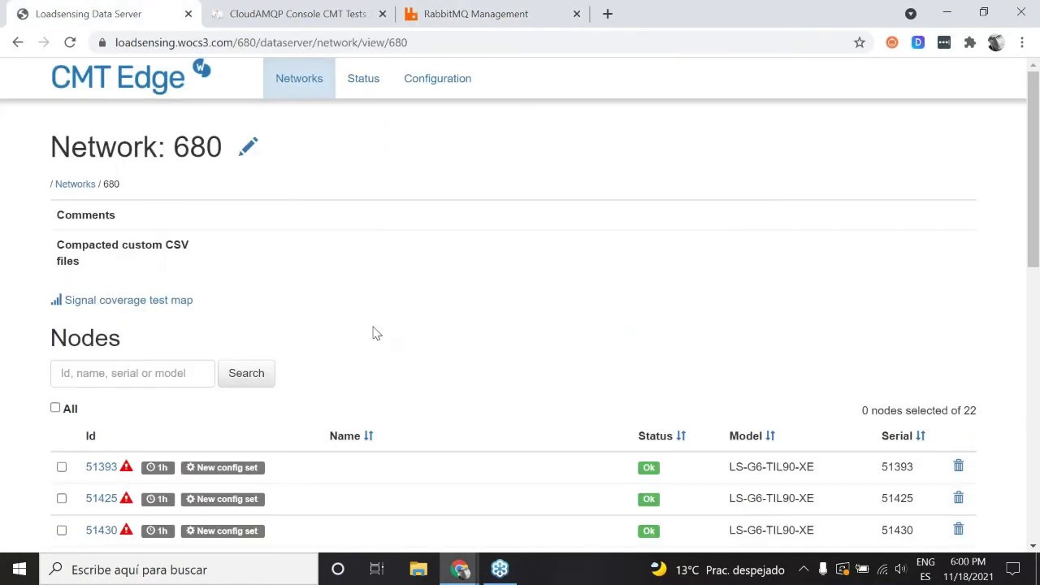
pyautogui.press('F11')
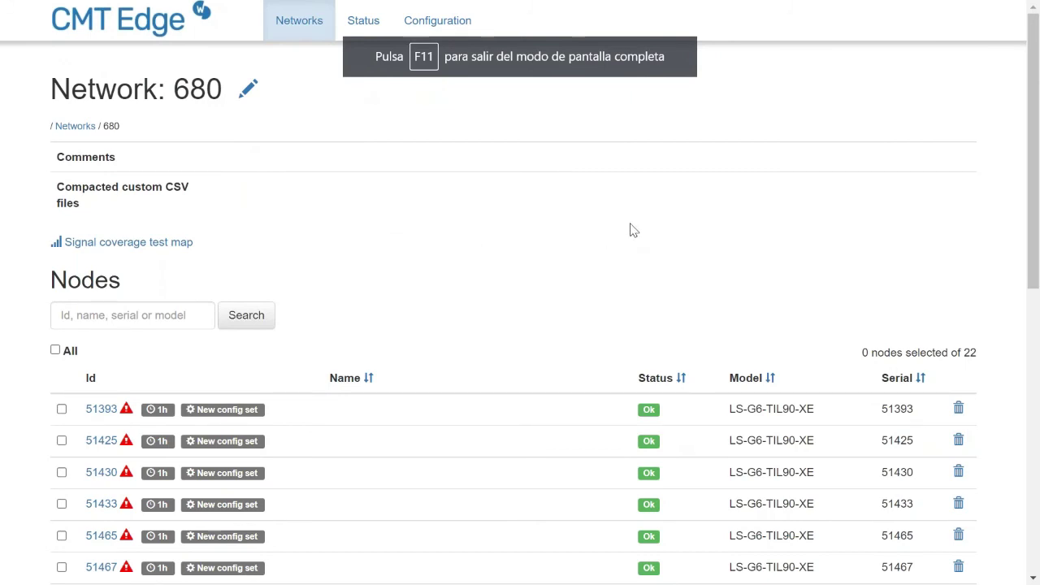
pyautogui.scroll(-2, 629, 230)
pyautogui.scroll(-2, 617, 190)
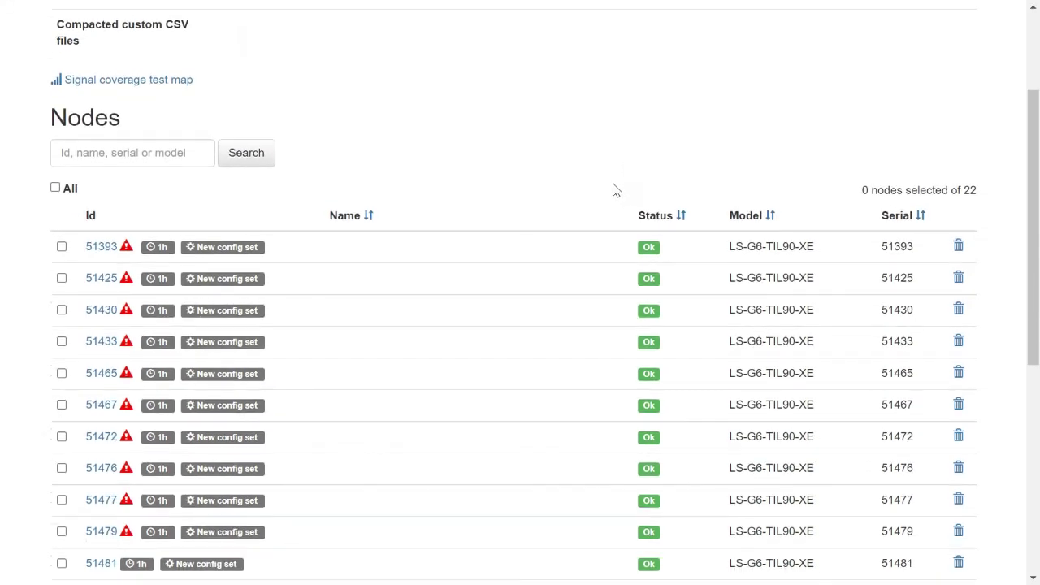
pyautogui.scroll(-1, 615, 160)
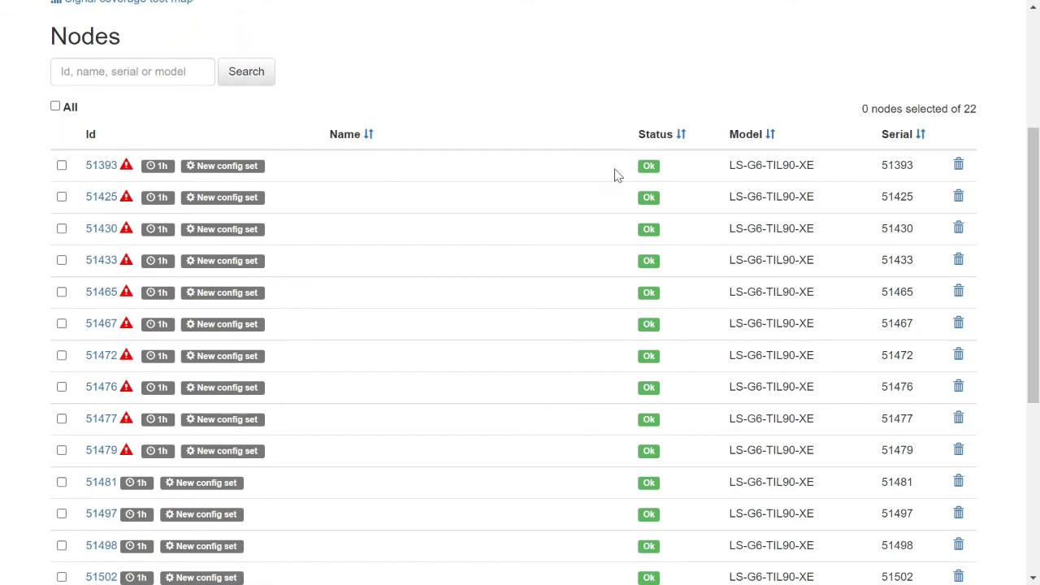
pyautogui.scroll(-1, 690, 318)
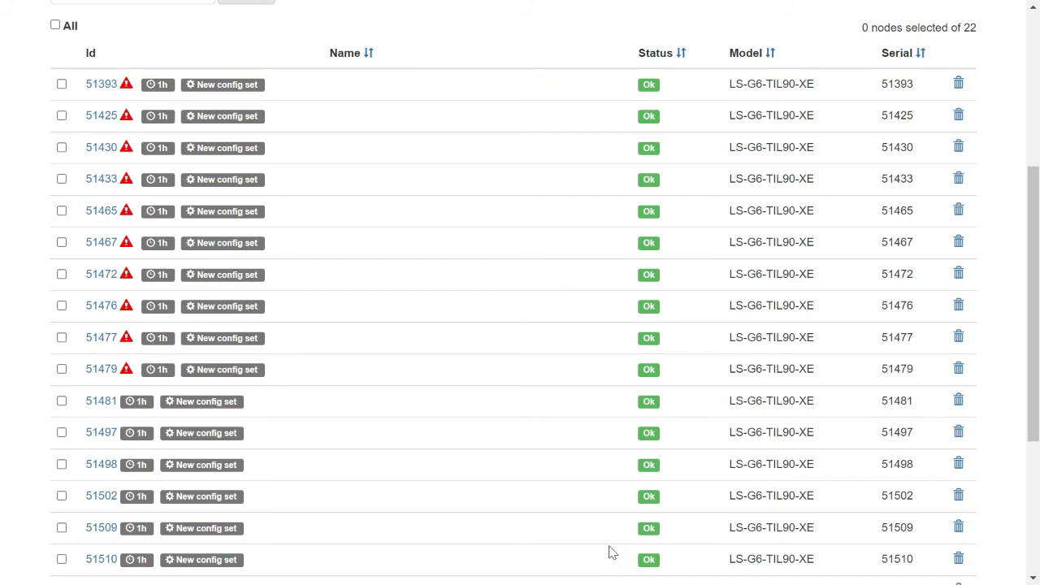
pyautogui.scroll(1, 612, 553)
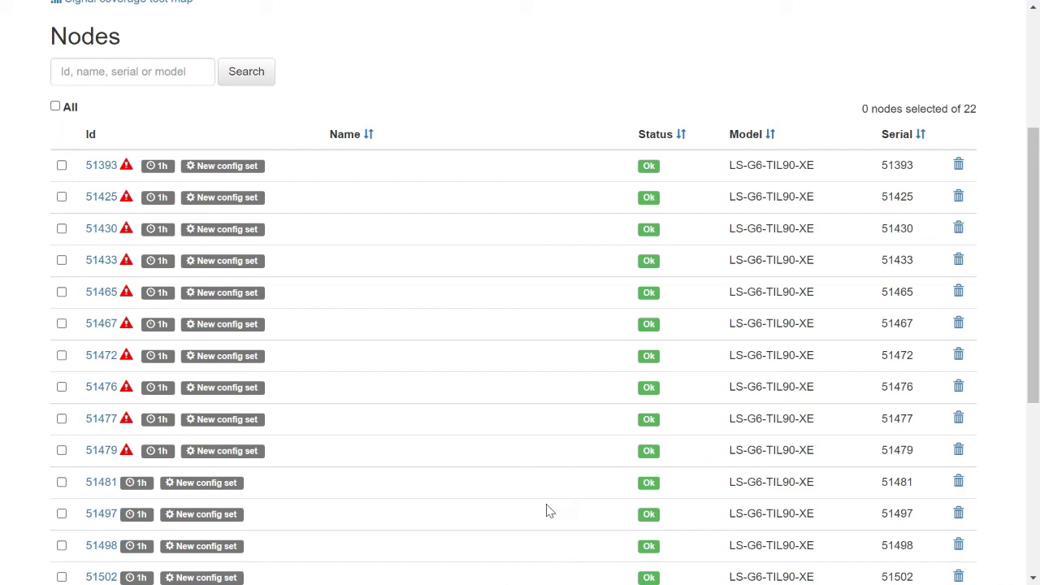
pyautogui.scroll(-1, 660, 546)
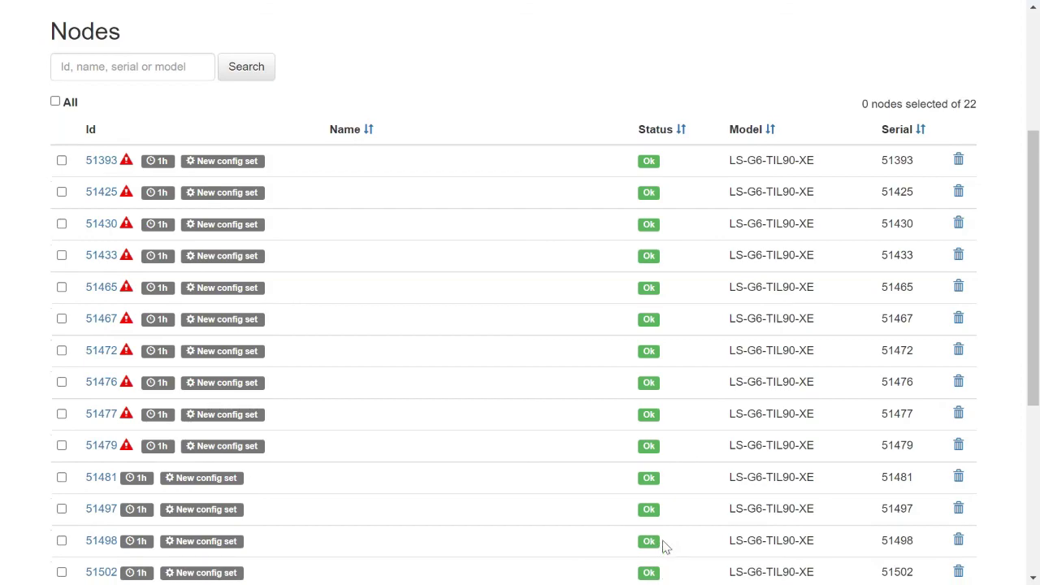